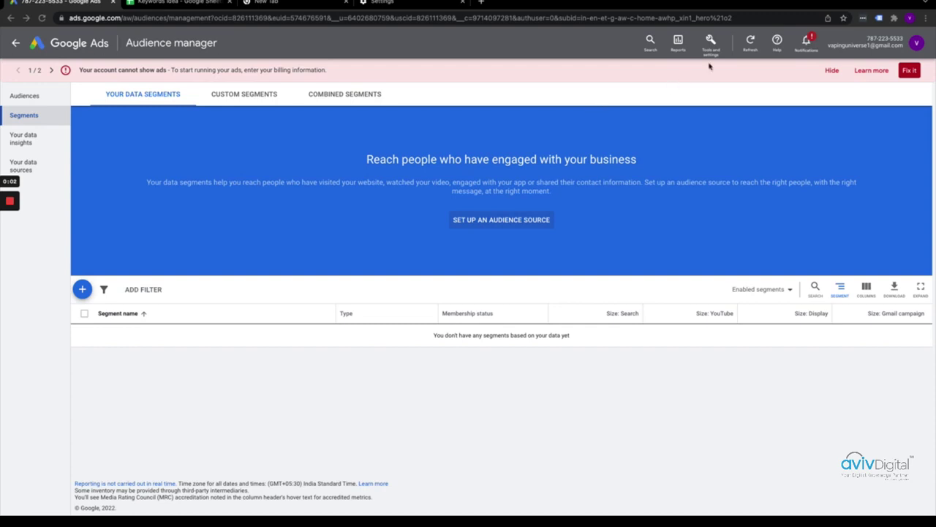
Open the data sources in Audience manager and start setting up the Google Ads tag.
left_click(713, 52)
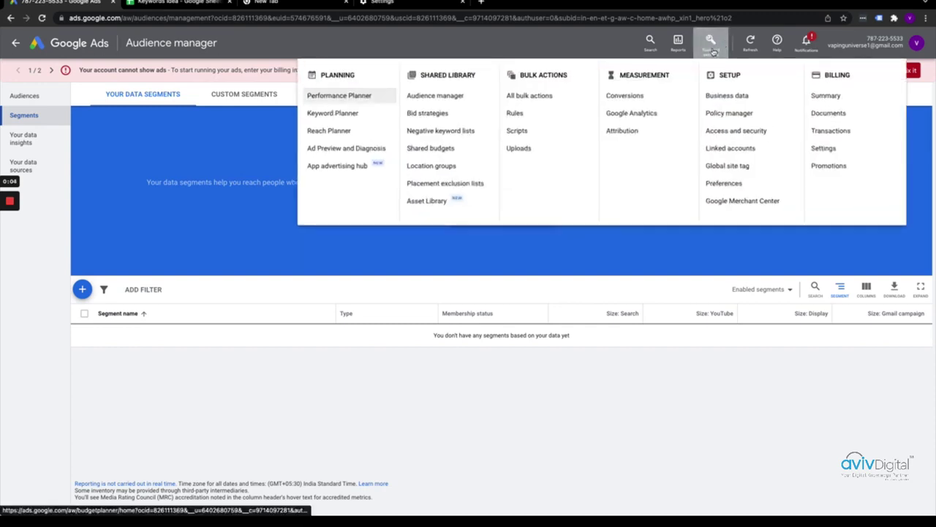
left_click(437, 98)
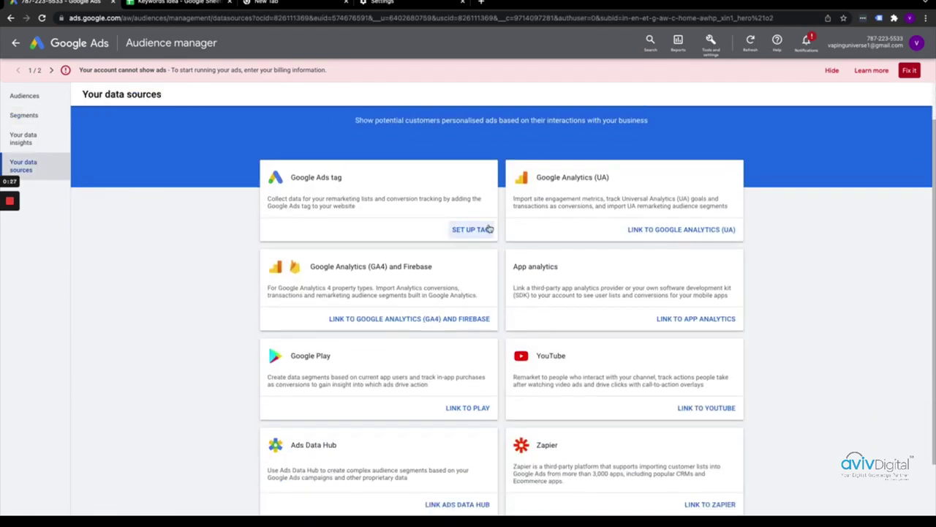
scroll(489, 228, "down", 2)
scroll(488, 228, "up", 3)
scroll(489, 228, "down", 1)
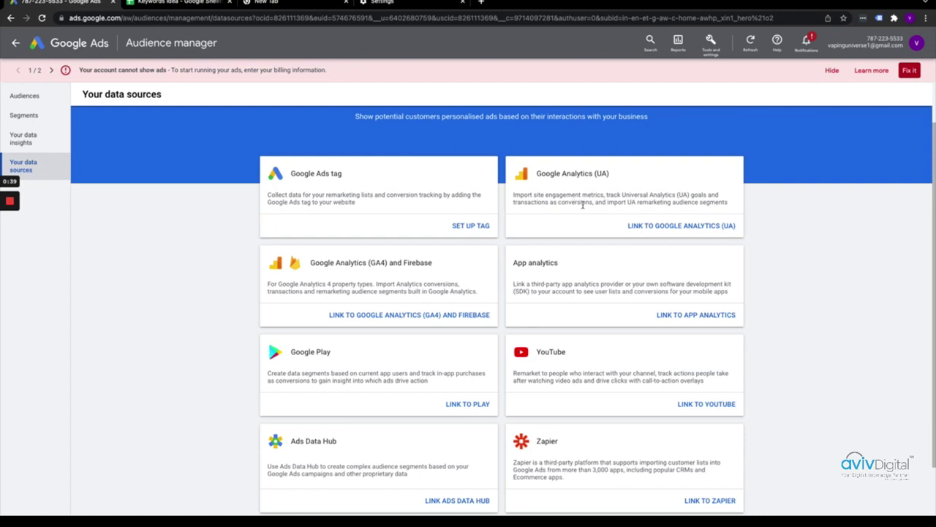
scroll(583, 209, "down", 1)
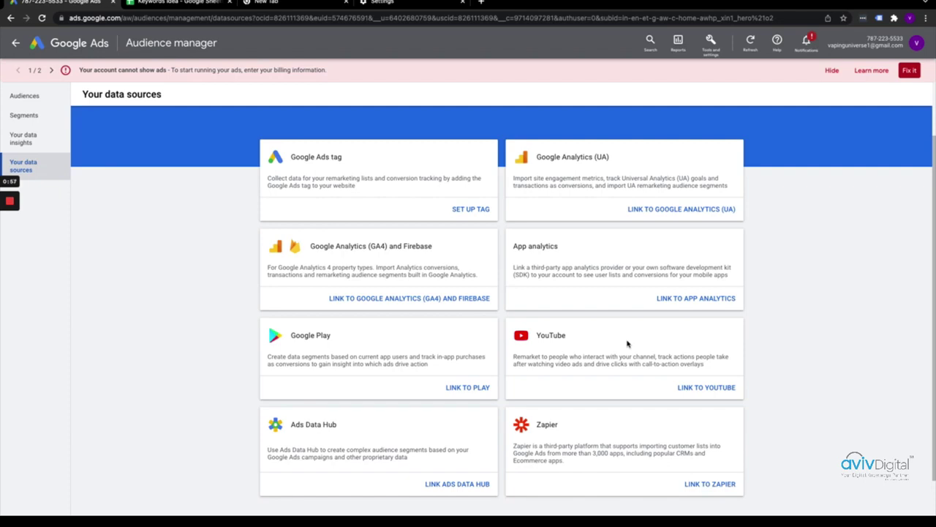
scroll(377, 412, "down", 1)
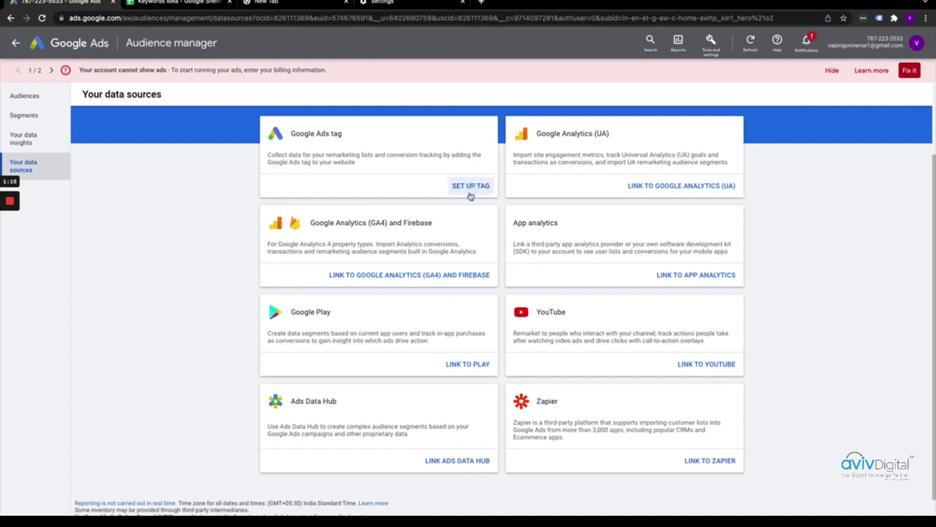
left_click(470, 188)
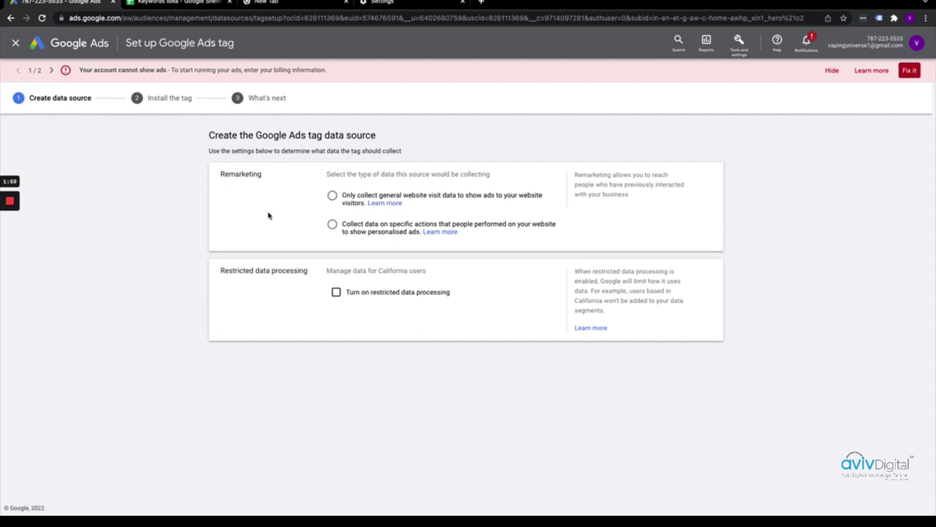
Configure the tag to collect only general website visit data, leave restricted data processing off, include the user_id parameter, and save.
left_click(332, 196)
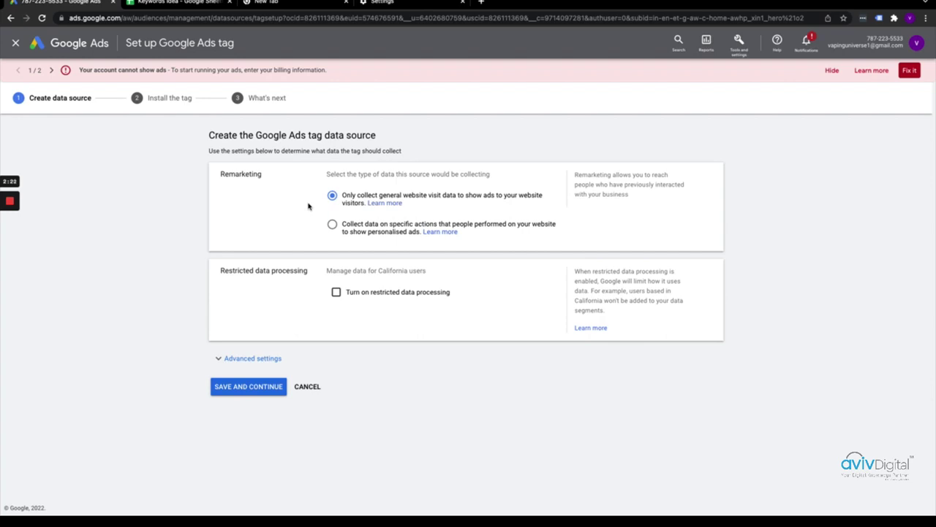
left_click(338, 294)
left_click(340, 300)
left_click(246, 358)
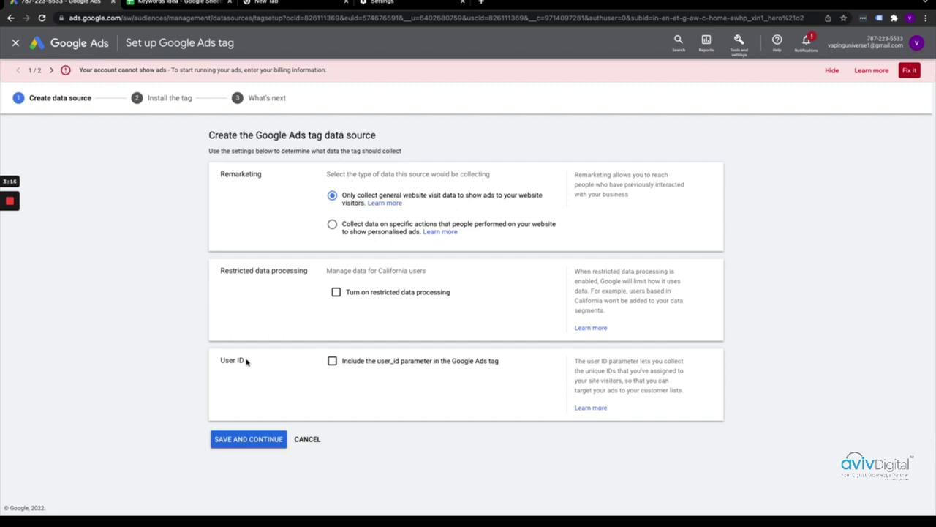
left_click(333, 362)
left_click(248, 440)
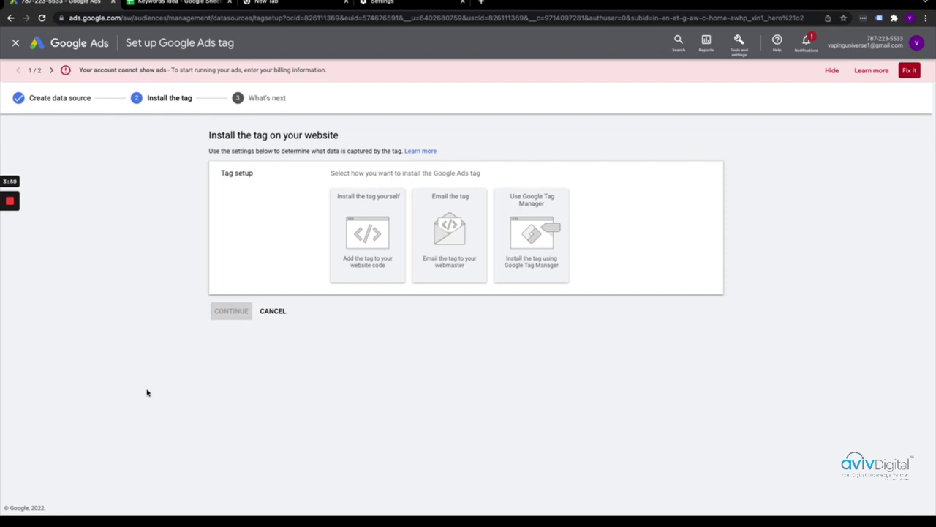
Choose to install the tag yourself and review the global site tag and event snippet code.
mouse_move(1, 369)
left_click(379, 248)
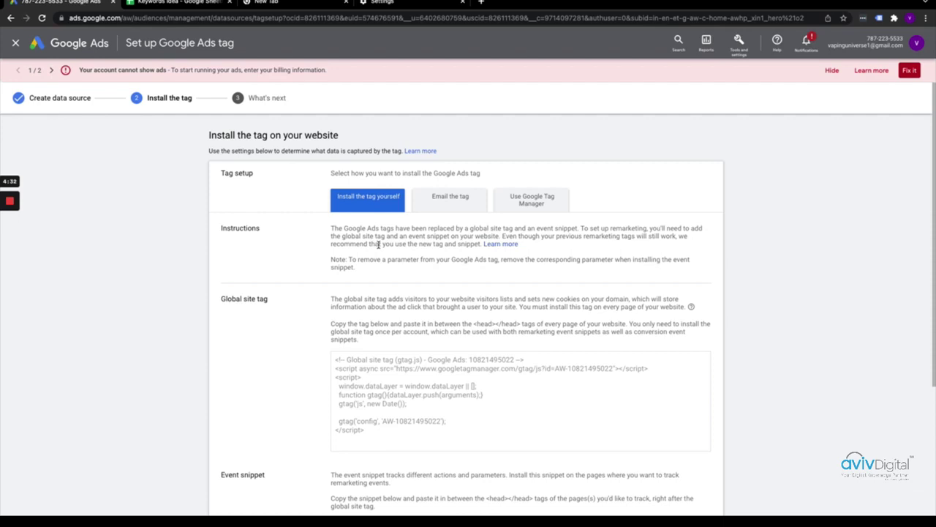
scroll(414, 358, "down", 3)
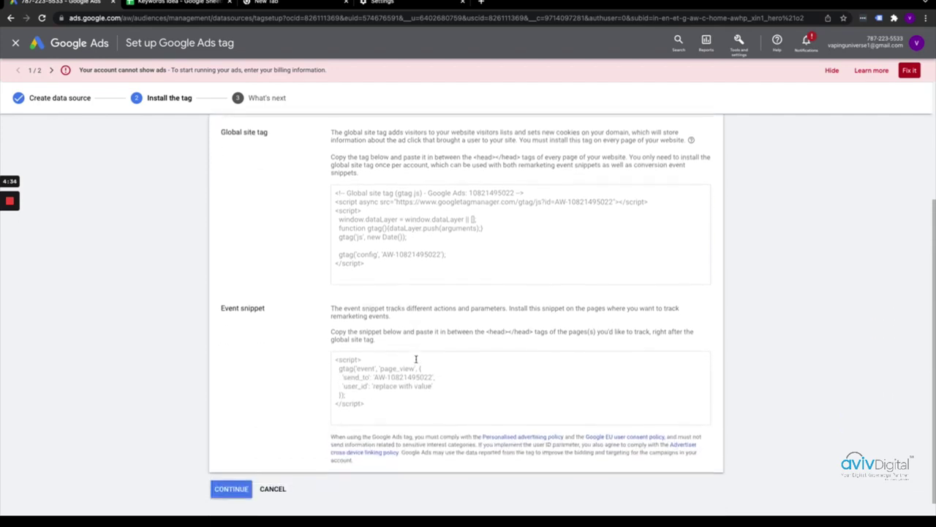
scroll(416, 358, "down", 1)
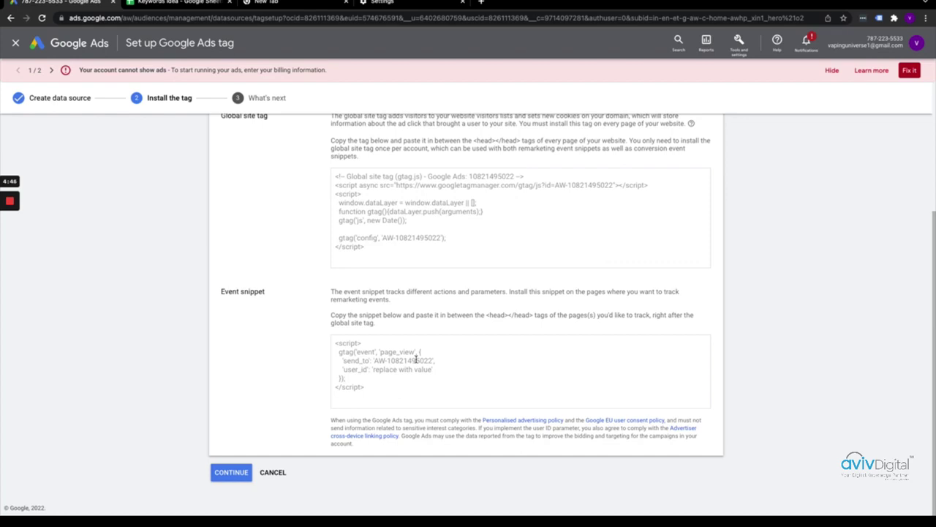
scroll(415, 360, "up", 3)
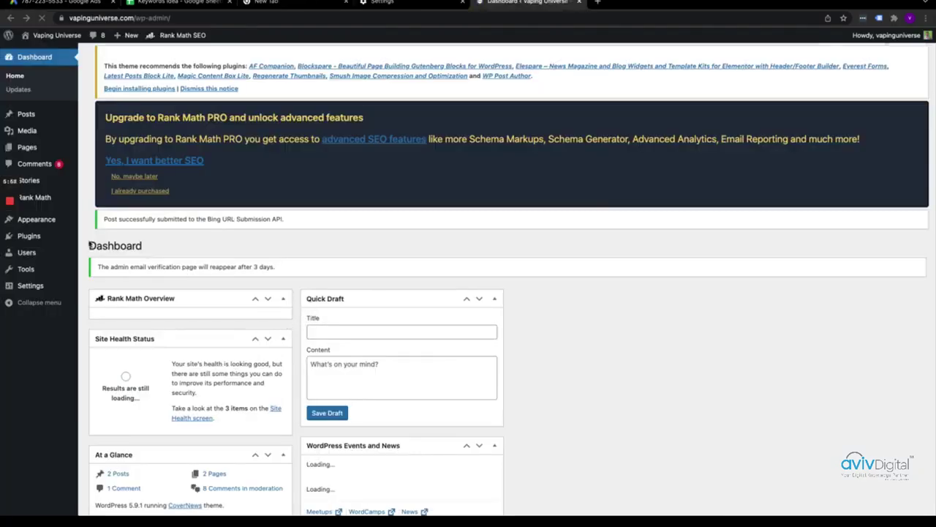
Open the Insert Headers and Footers settings in the WordPress admin and copy the entire global site tag from Google Ads.
left_click(33, 291)
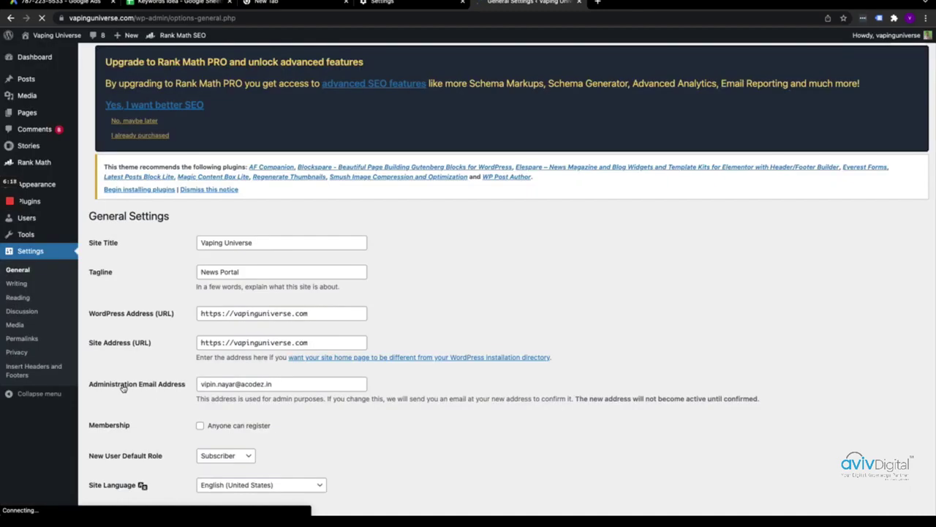
left_click(37, 372)
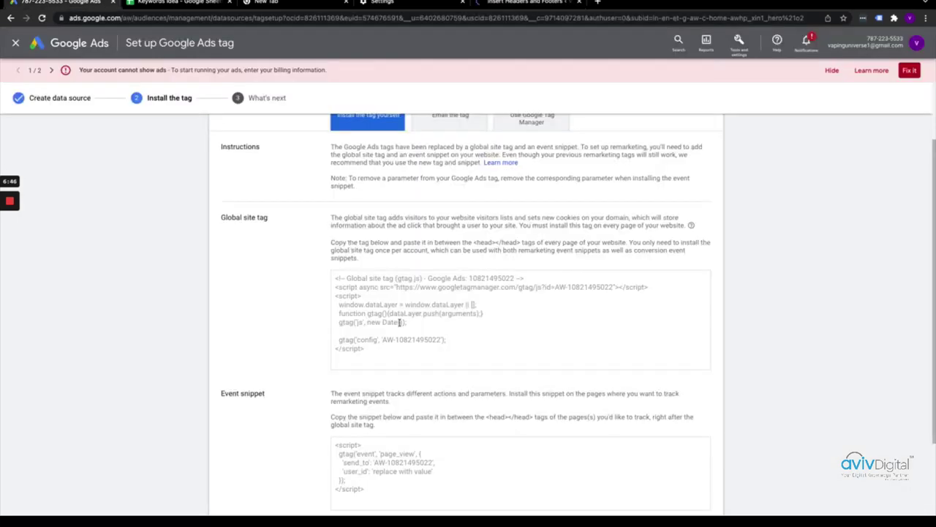
triple_click(399, 322)
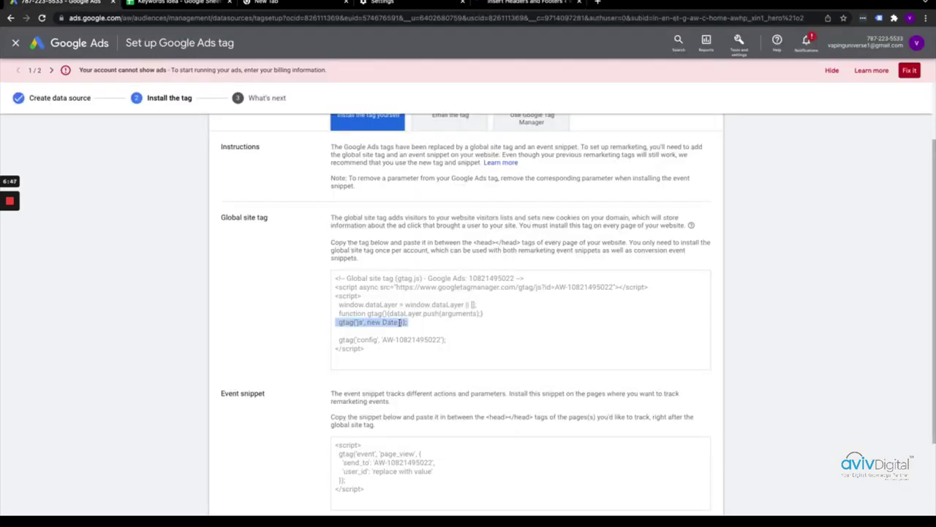
key("ctrl+a")
key("ctrl+c")
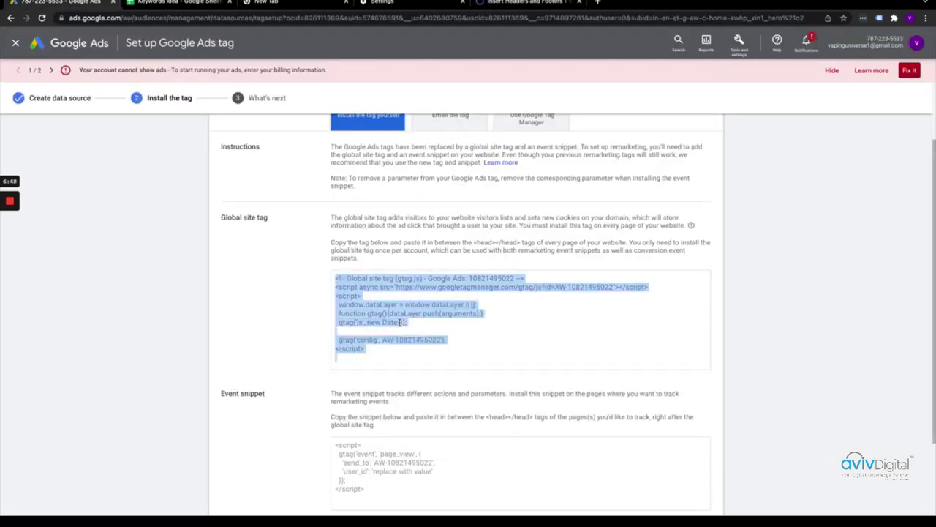
In WordPress, paste the global site tag on a new line below the Google Tag Manager code in Scripts in Header.
left_click(514, 5)
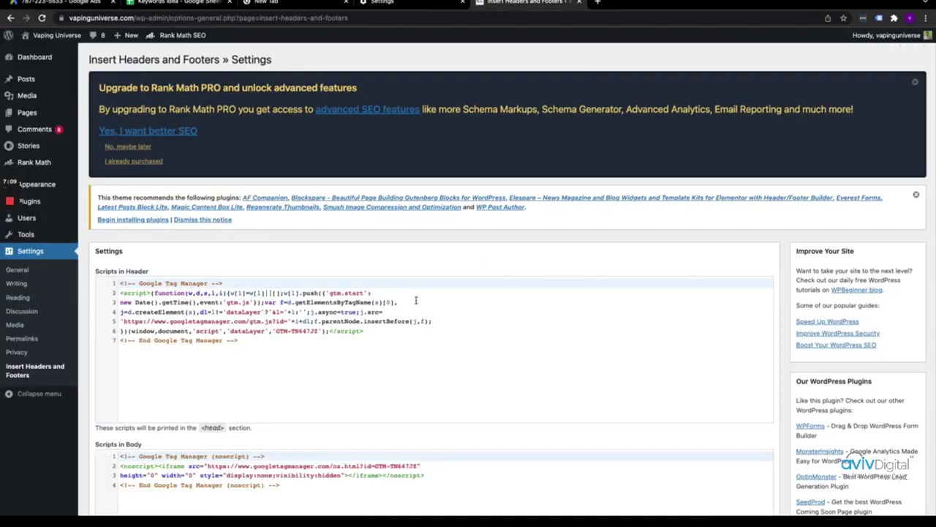
left_click(344, 360)
key("Return")
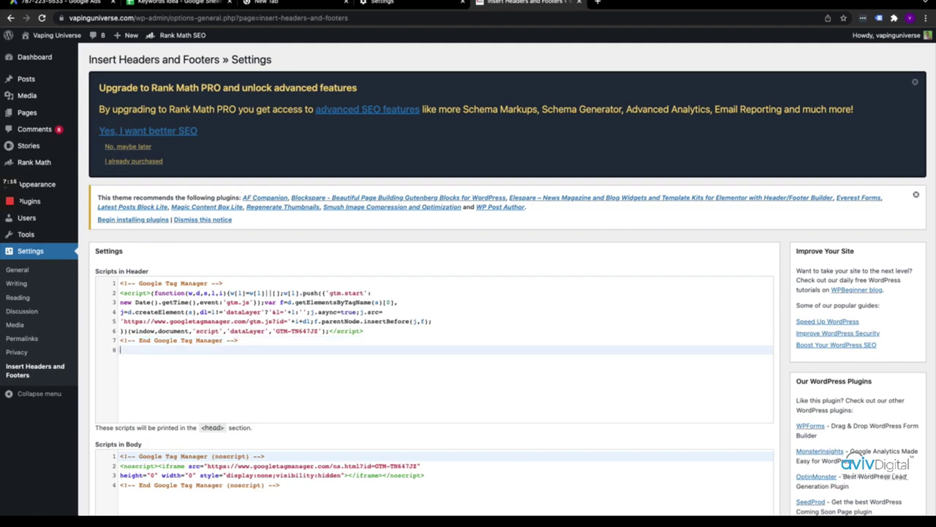
key("ctrl+v")
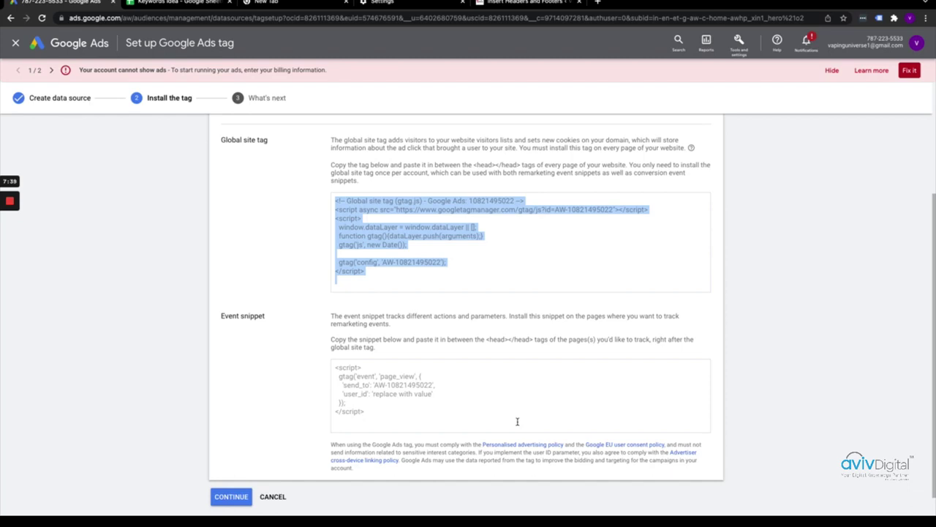
Back in Google Ads, select the event snippet code and complete the remaining stages of the Google Ads tag setup.
left_click(517, 421)
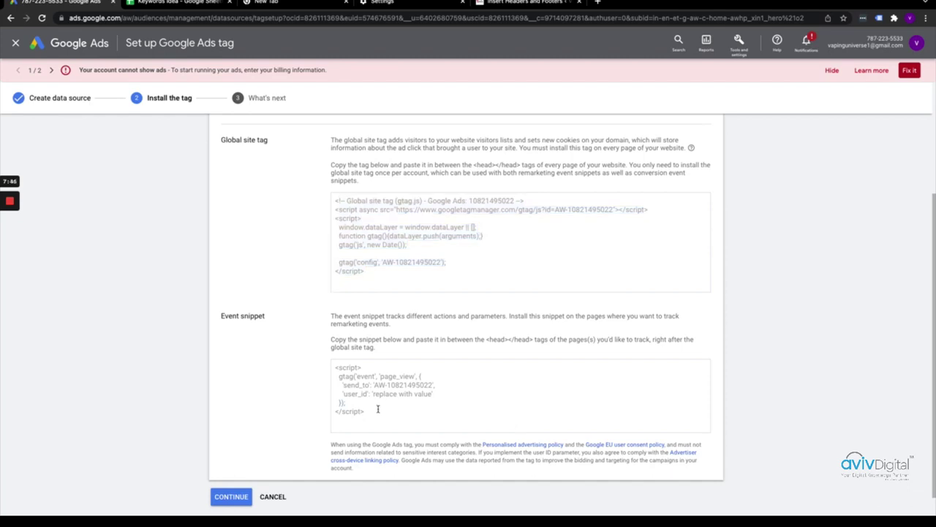
left_click_drag(369, 413, 333, 370)
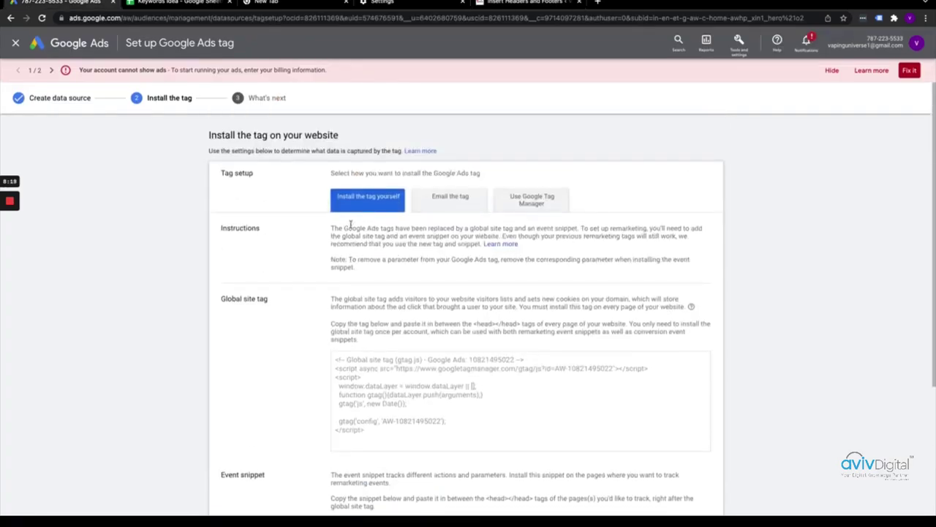
scroll(351, 224, "down", 2)
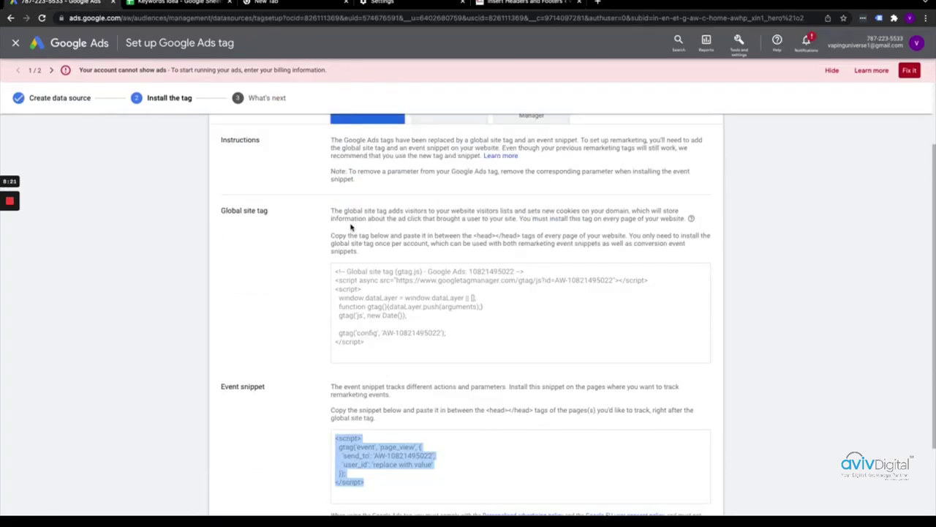
scroll(350, 227, "down", 2)
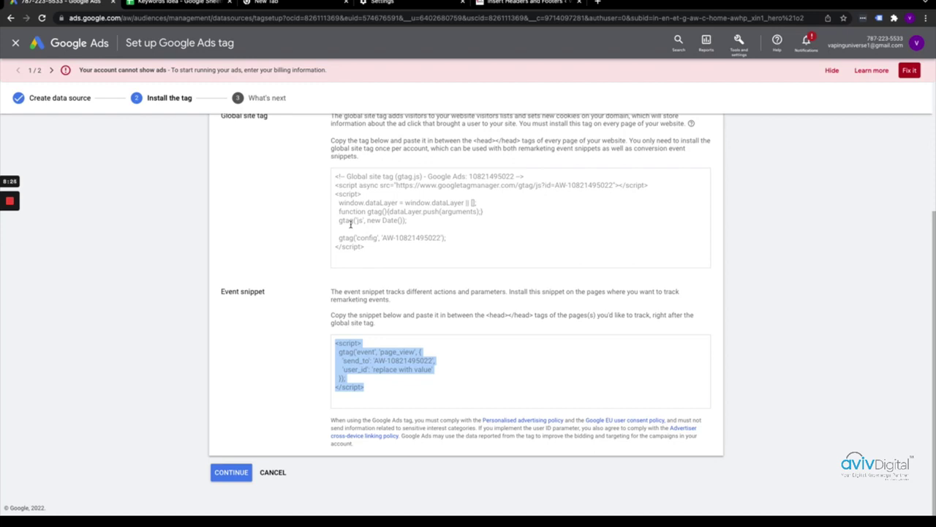
left_click(235, 473)
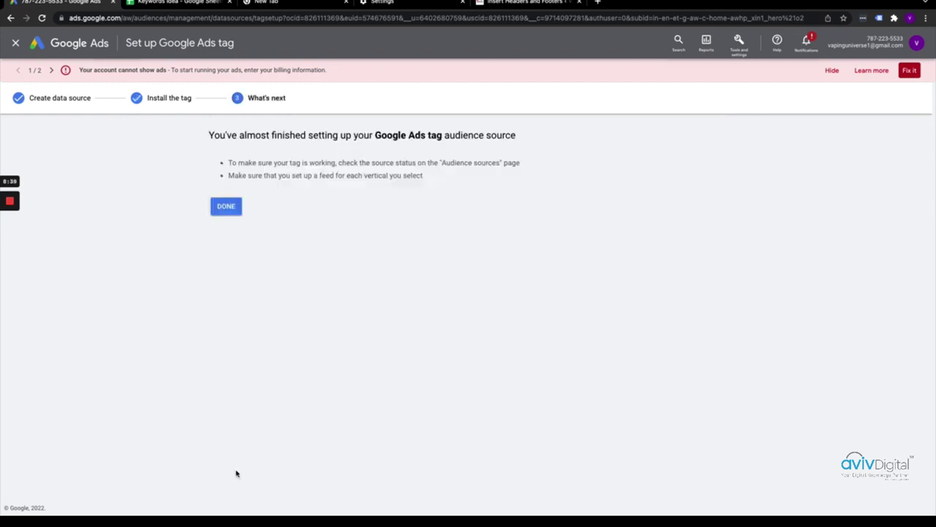
left_click(226, 206)
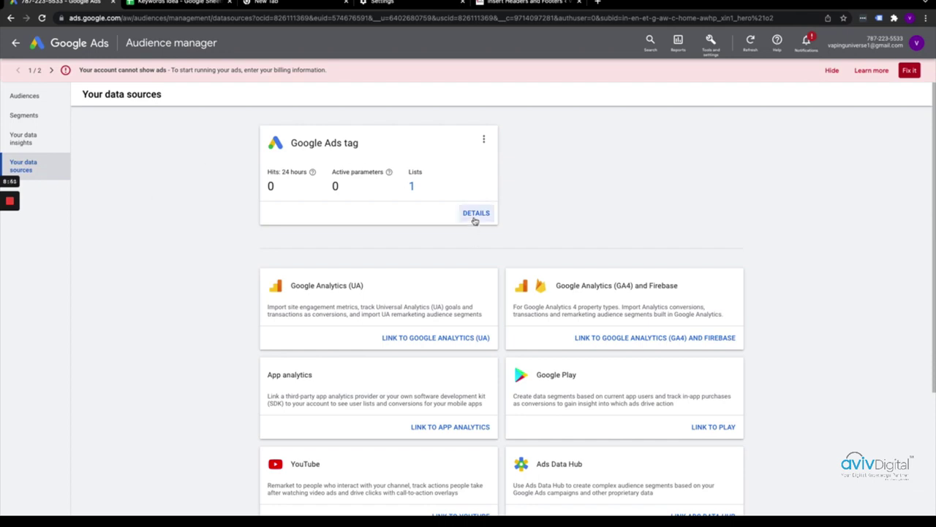
Open the Google Ads tag's details and expand Tag setup to view the installation options.
left_click(476, 213)
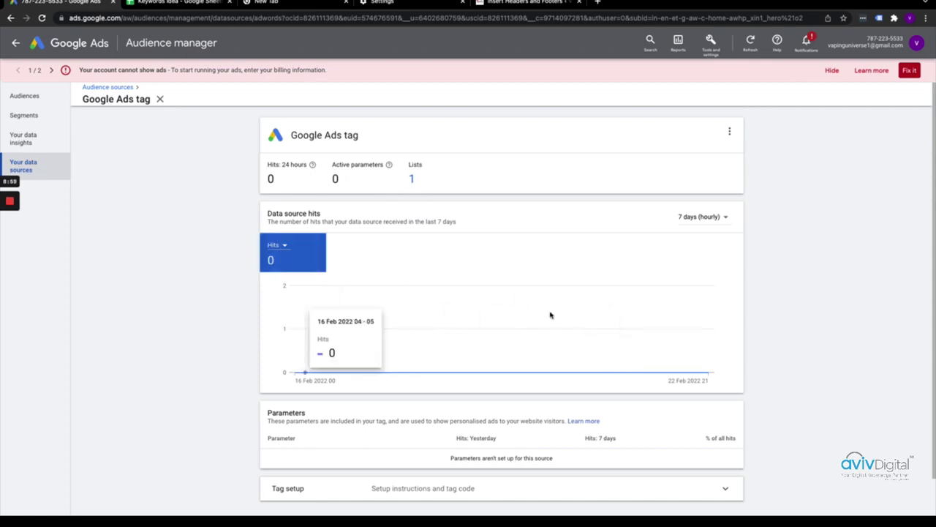
scroll(324, 451, "down", 1)
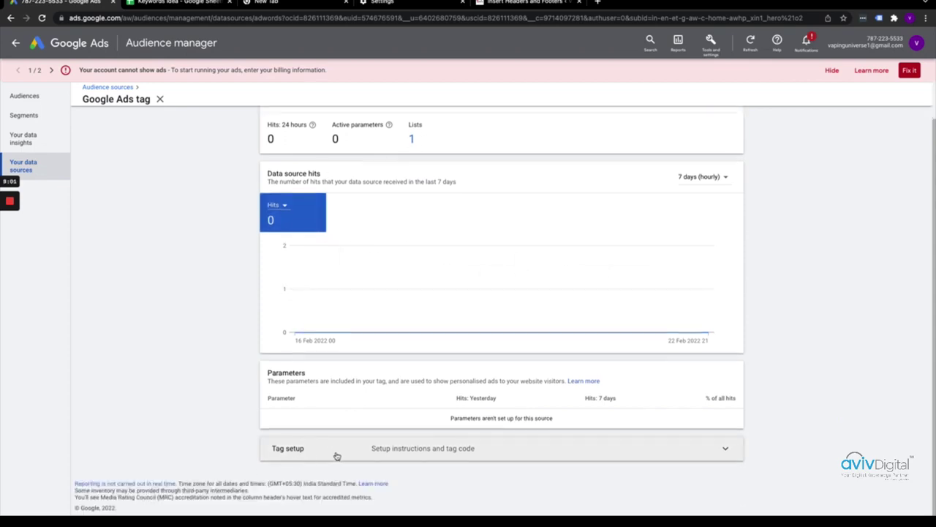
left_click(334, 454)
scroll(336, 455, "down", 2)
scroll(336, 455, "down", 1)
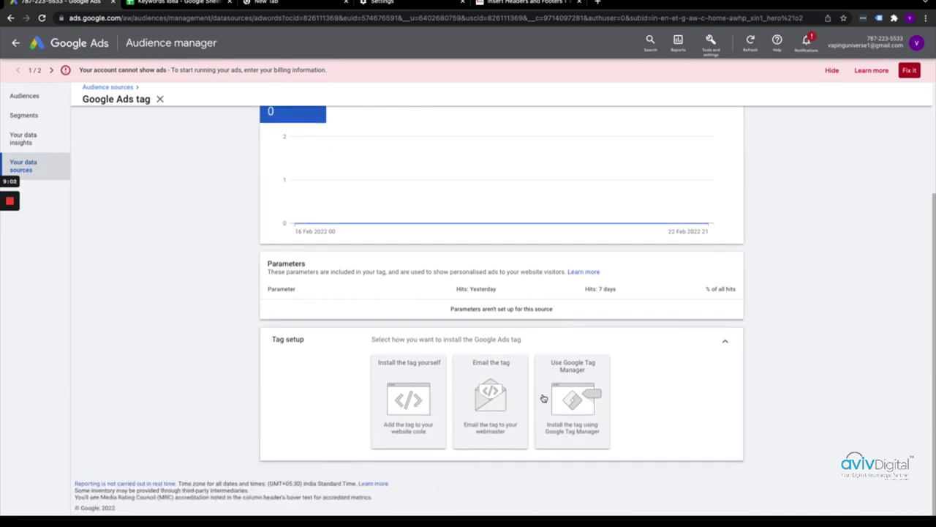